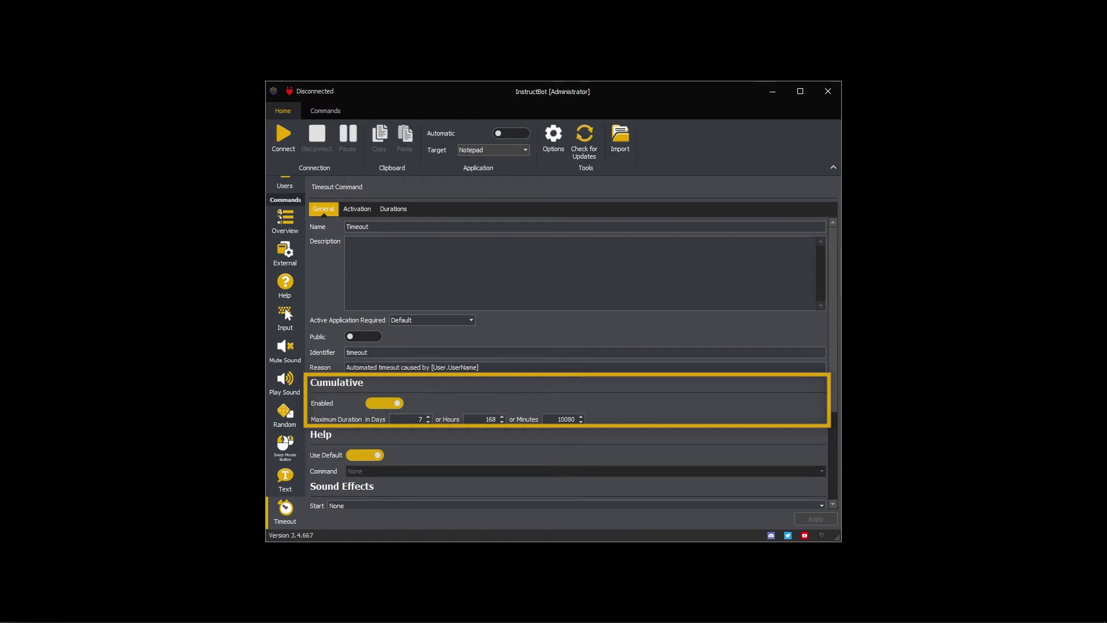
# Step: Show the Timeout Command's durations list, from 1 minute (100 bits) to 30 minutes (3000 bits)
pyautogui.scroll(-2, 573, 362)
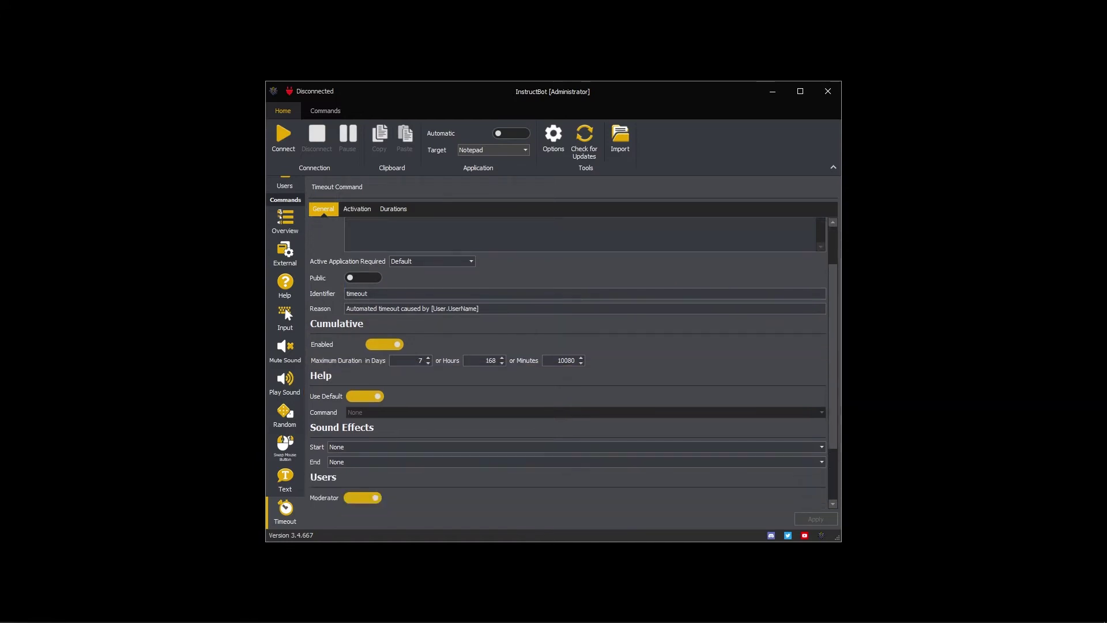
pyautogui.scroll(-2, 573, 362)
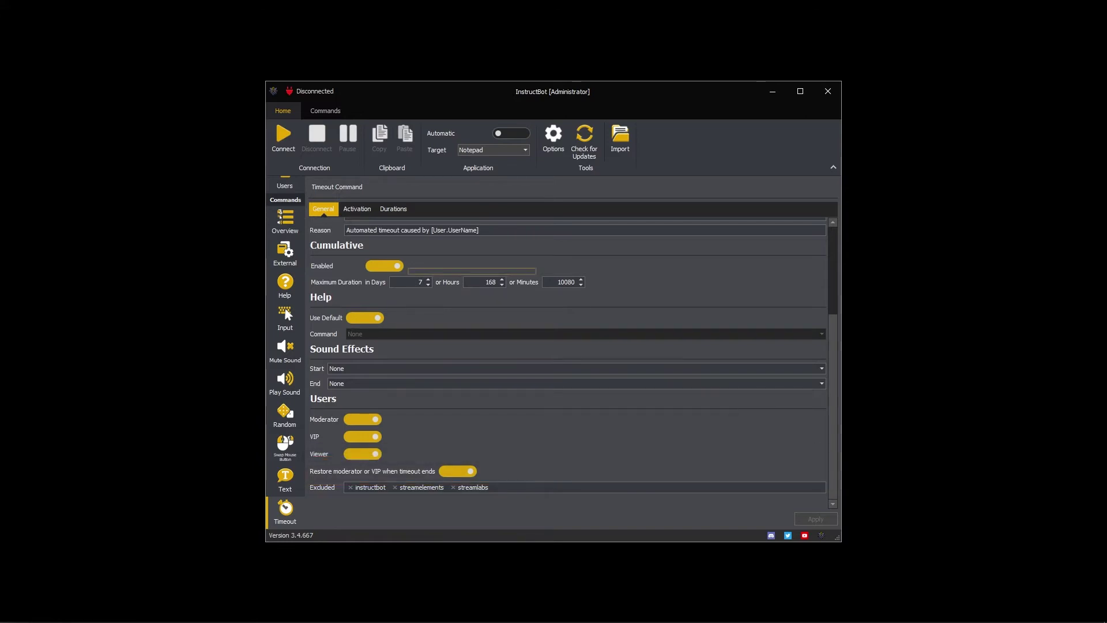
pyautogui.click(393, 208)
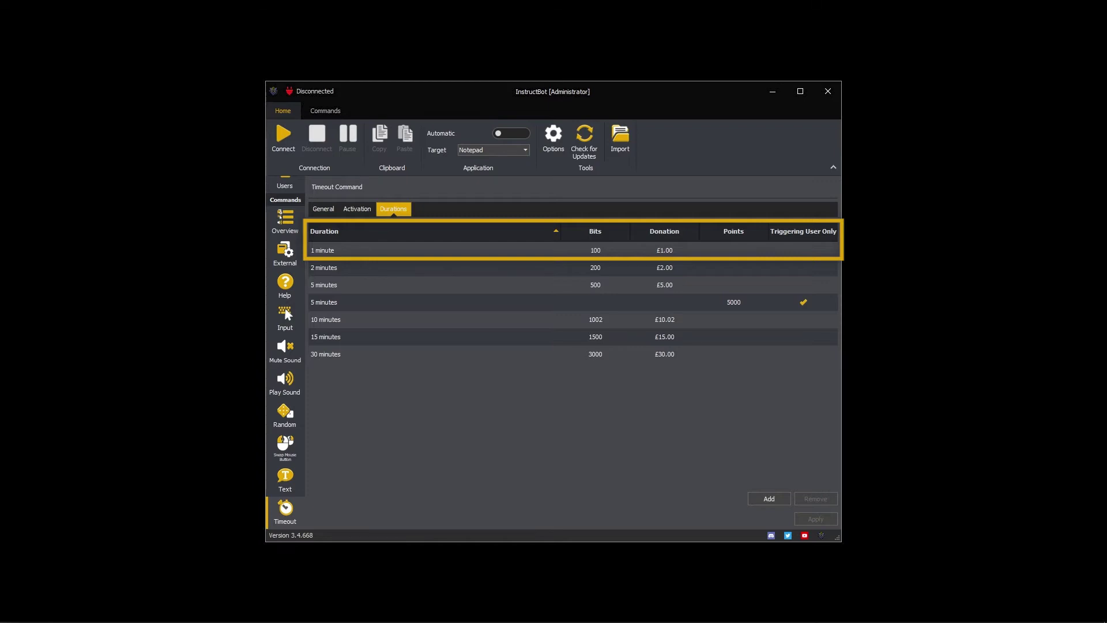
# Step: Select the 1 minute duration entry, then return to the command's general settings
pyautogui.click(323, 250)
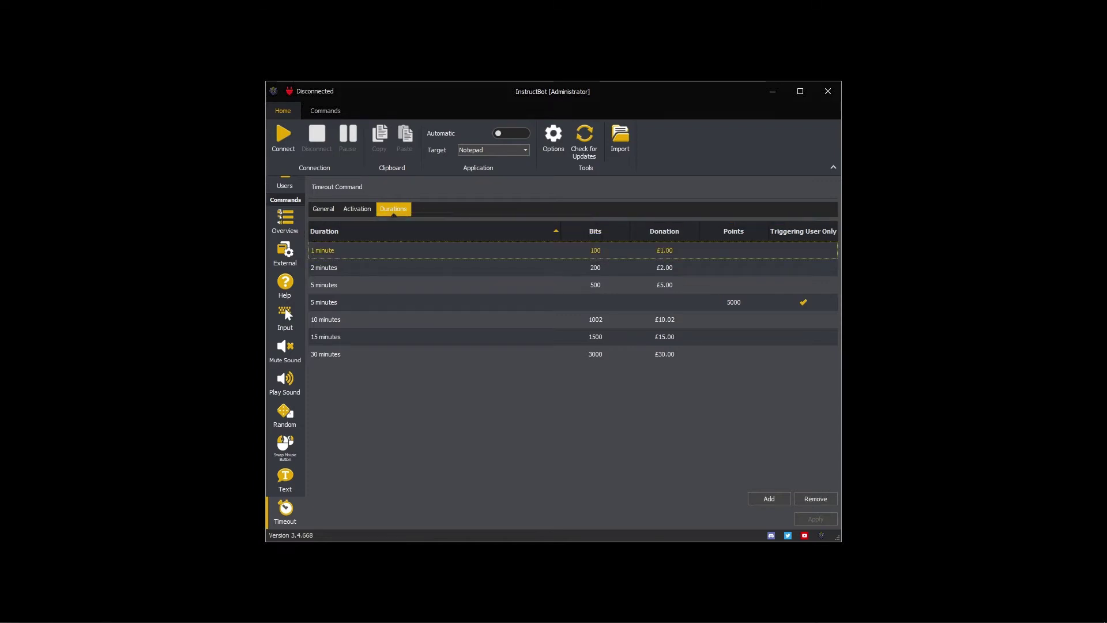
pyautogui.hotkey('ctrl', 'Tab')
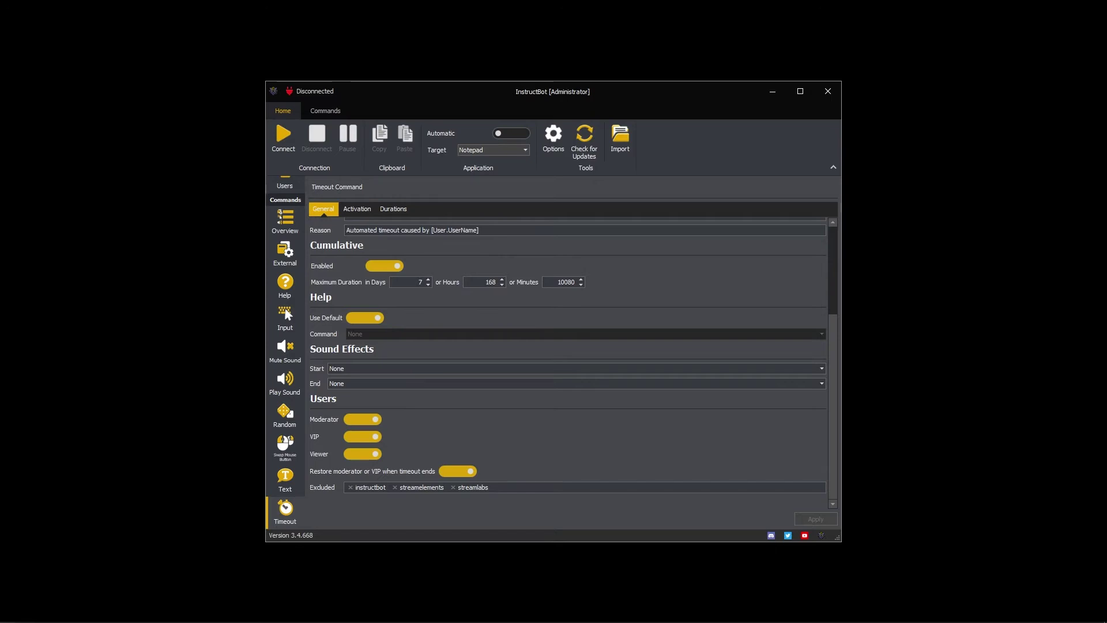
# Step: Name the command 'Timeout Command' with the description 'Time out user in Twitch'
pyautogui.write('Timeo')
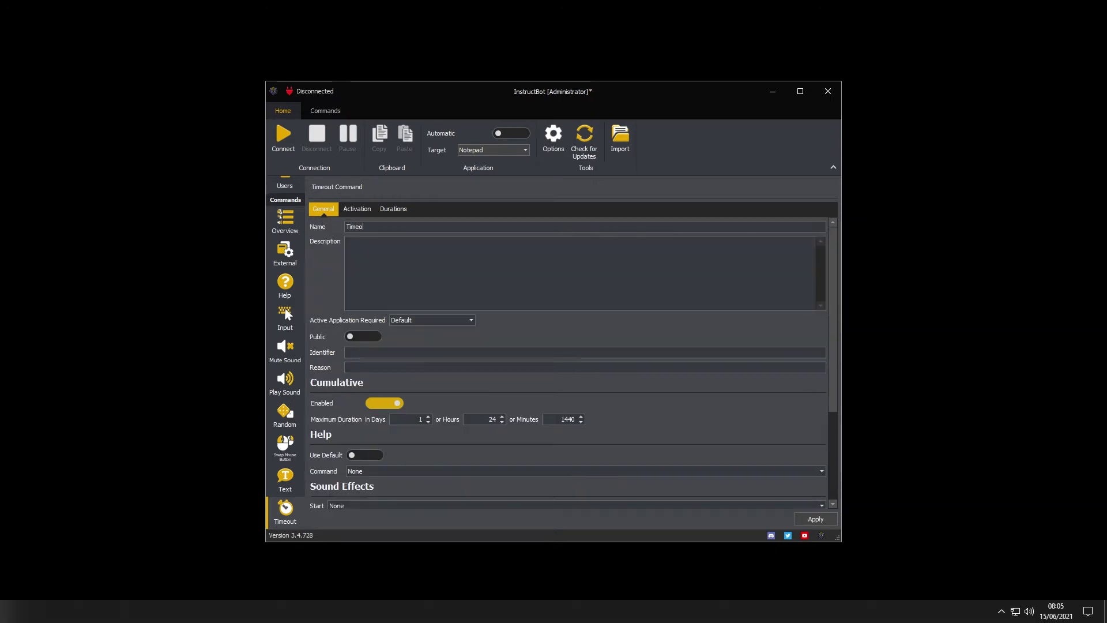
pyautogui.write('ut Co')
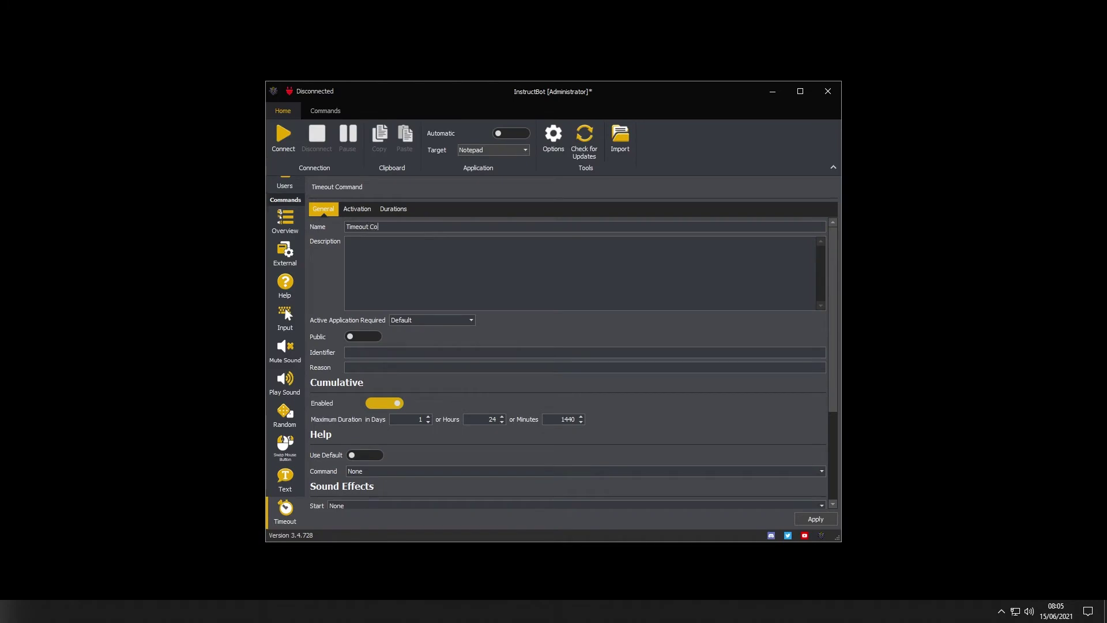
pyautogui.write('mmand')
pyautogui.write('Time out ')
pyautogui.write('user')
pyautogui.write(' in Tw')
pyautogui.write('itch chat.')
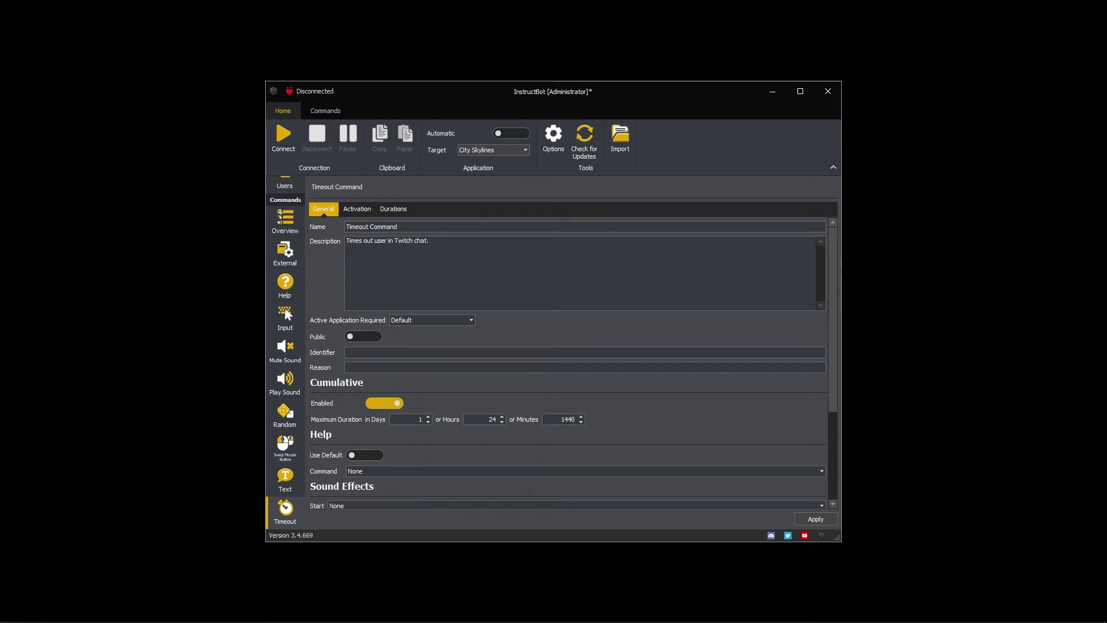
# Step: Set identifier 'timeout' and reason 'Automated timeout by InstructBot for [User.UserName]'
pyautogui.write('imeout')
pyautogui.click(348, 365)
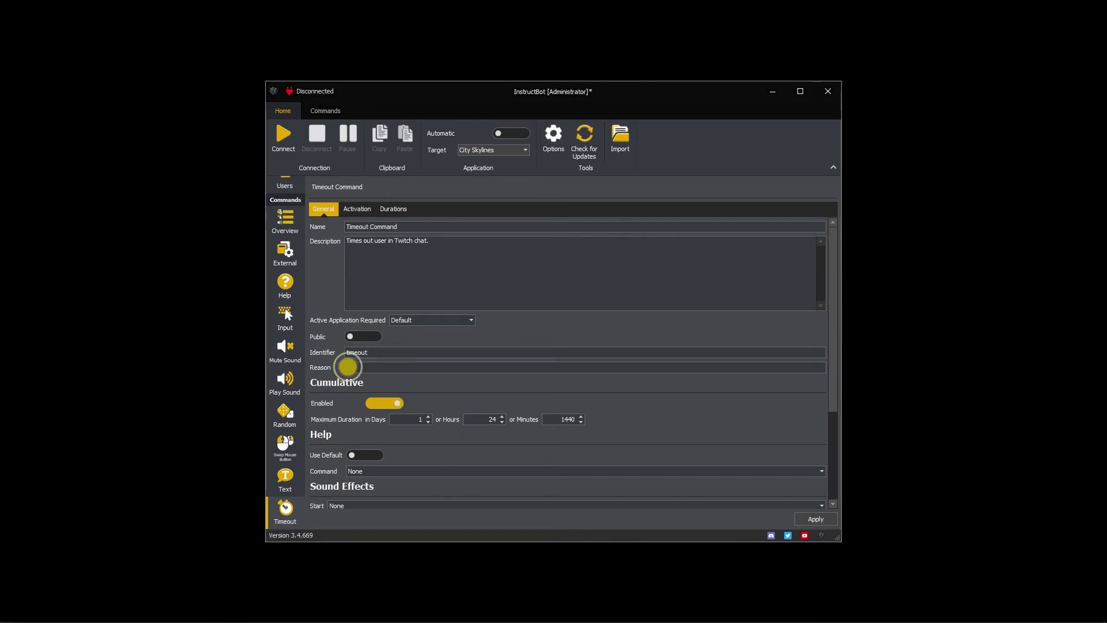
pyautogui.write('Automated timeo')
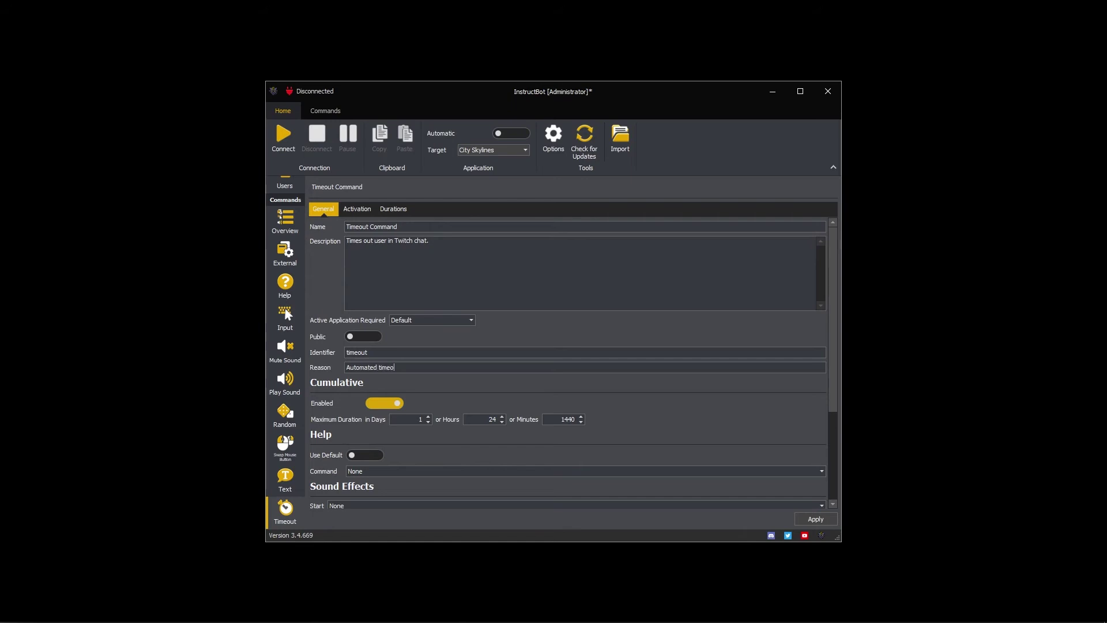
pyautogui.write('ut by InstructBot for [User.UserName')
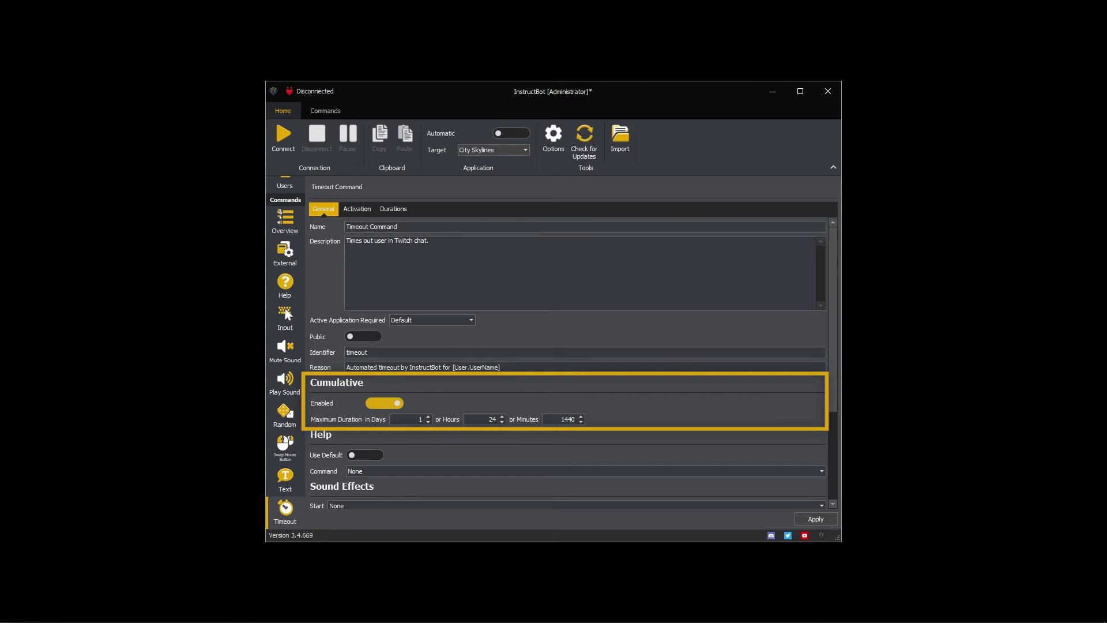
# Step: Change the cumulative maximum days to 7 (168 hours, 10080 minutes)
pyautogui.click(415, 420)
pyautogui.doubleClick(415, 419)
pyautogui.write('7')
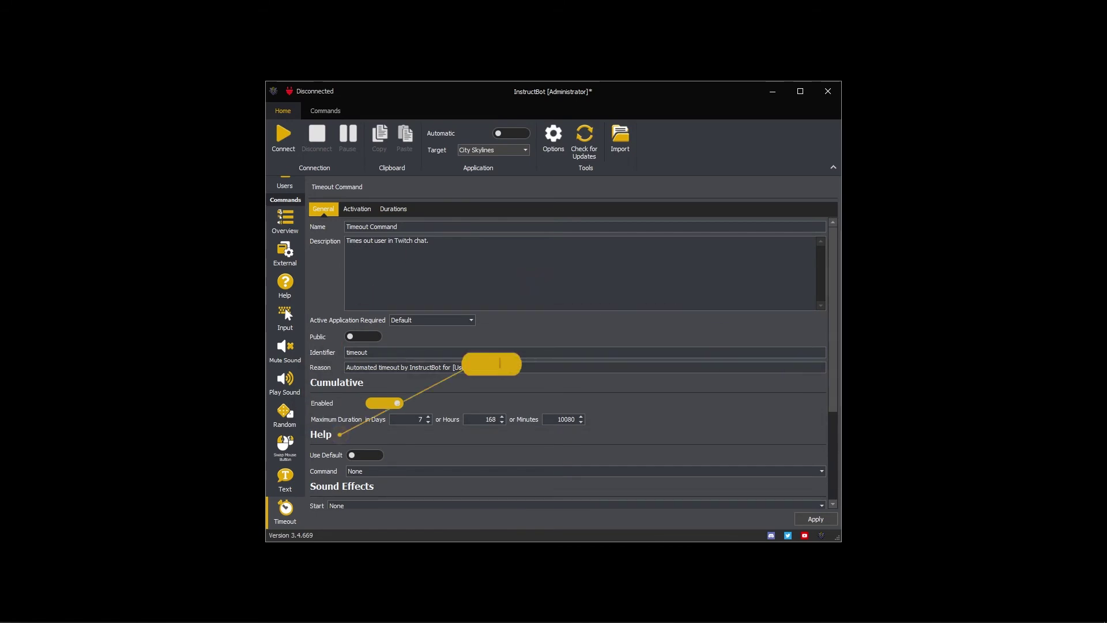
# Step: Turn on Use Default for help and scroll down to the Users section
pyautogui.click(364, 455)
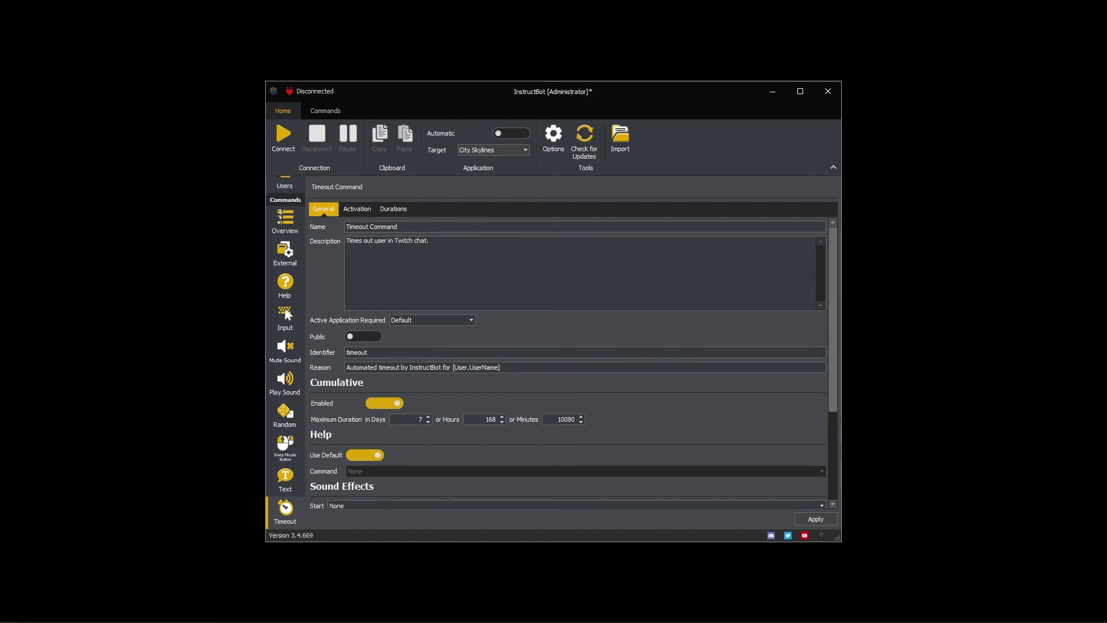
pyautogui.scroll(-5, 573, 362)
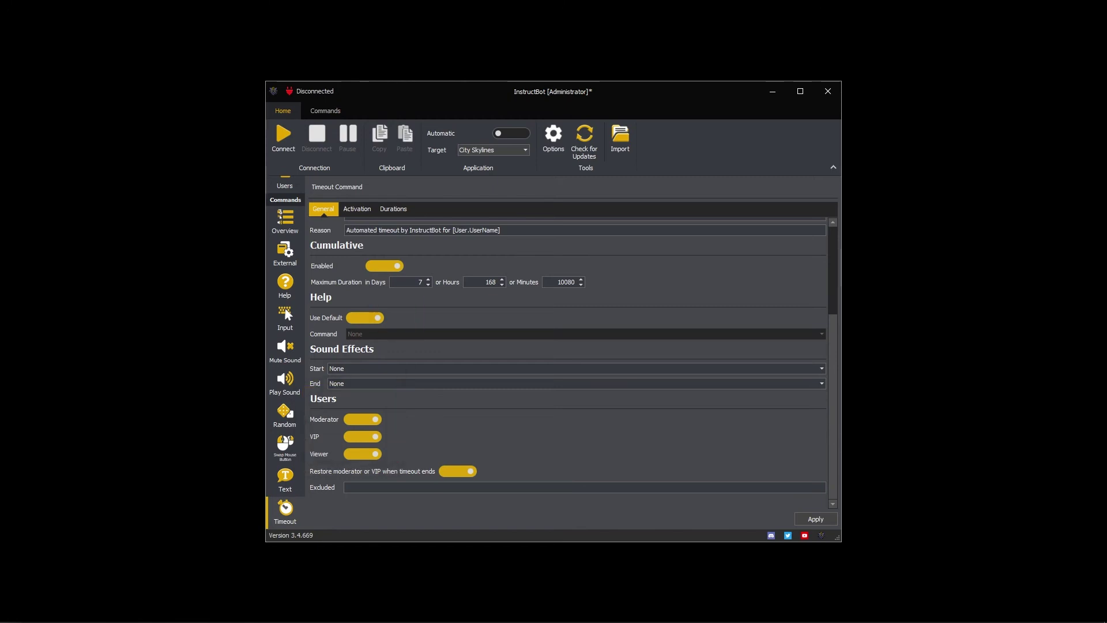
pyautogui.click(362, 436)
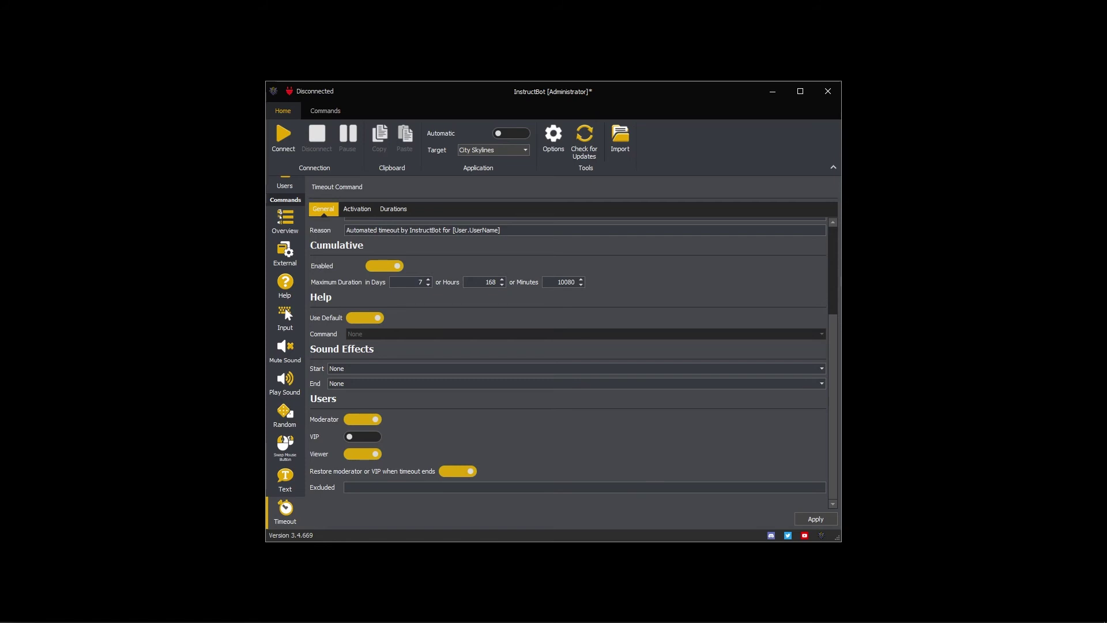
pyautogui.click(362, 436)
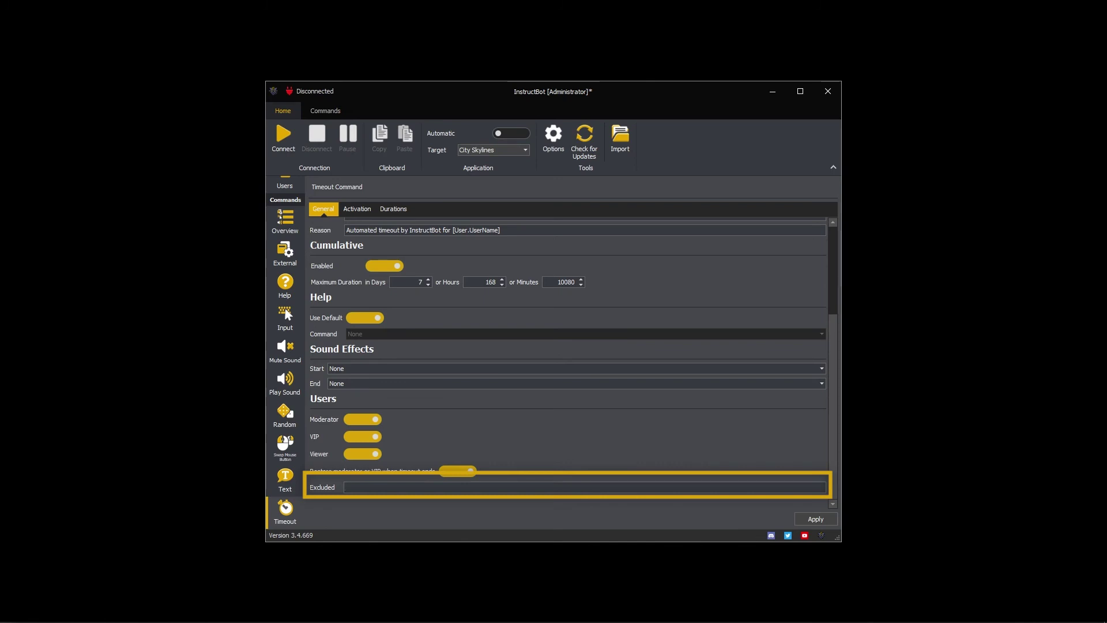
# Step: Add InstructBot, StreamLabs and StreamElement as excluded-user tags
pyautogui.write('InstructBot')
pyautogui.press('Return')
pyautogui.write('Stream')
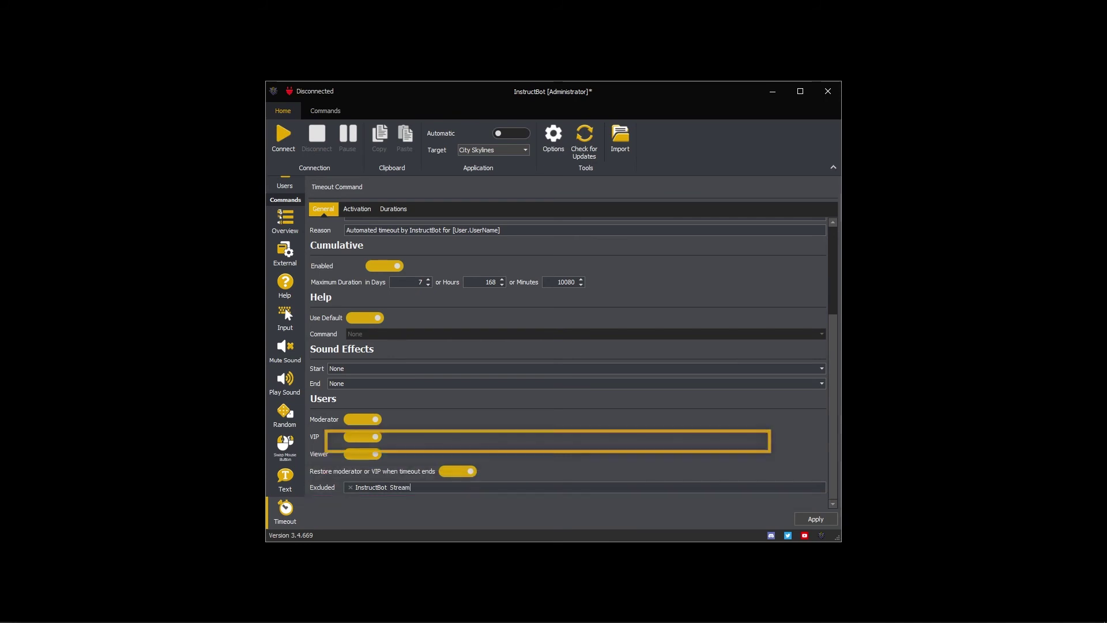
pyautogui.write('Labs')
pyautogui.press('Return')
pyautogui.write('StreamE')
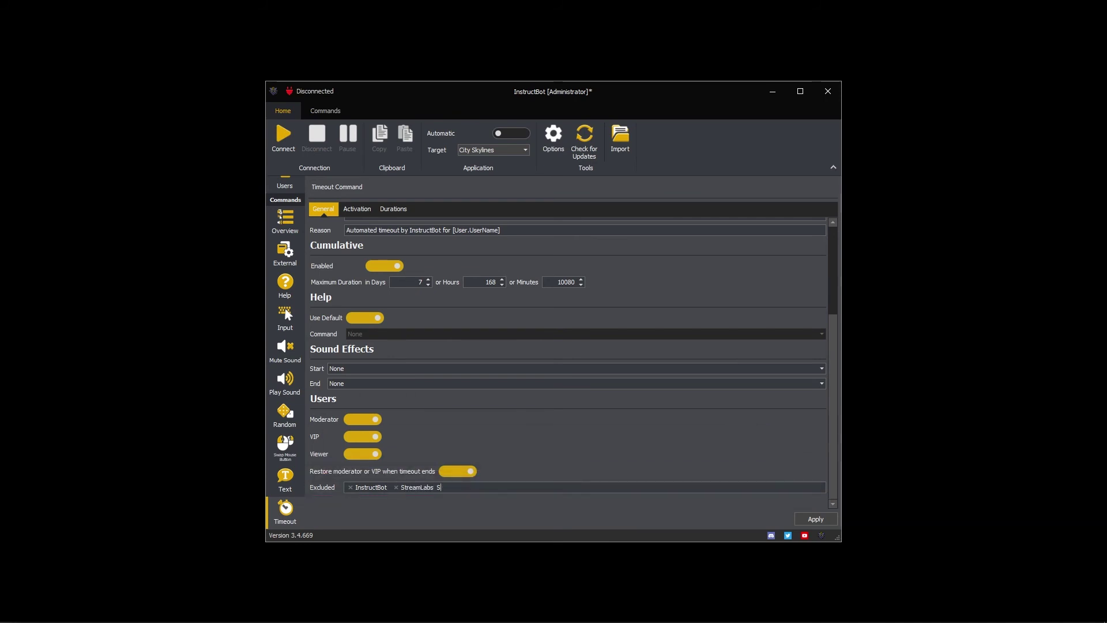
pyautogui.write('lement')
pyautogui.press('Return')
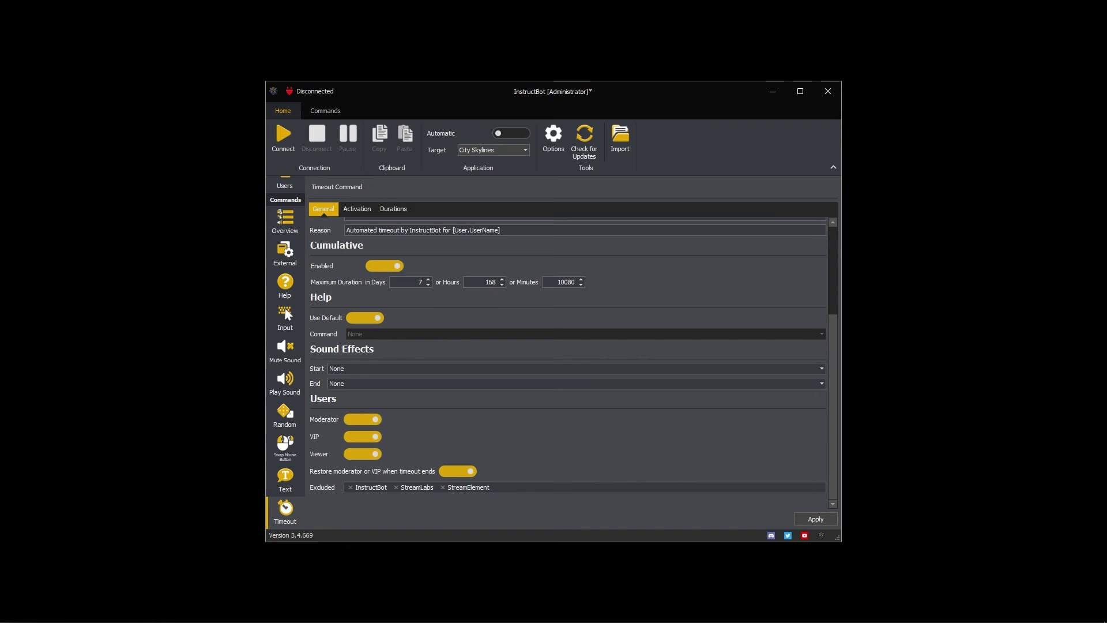
# Step: Make the command always active in Activation, then view its empty durations table
pyautogui.click(357, 209)
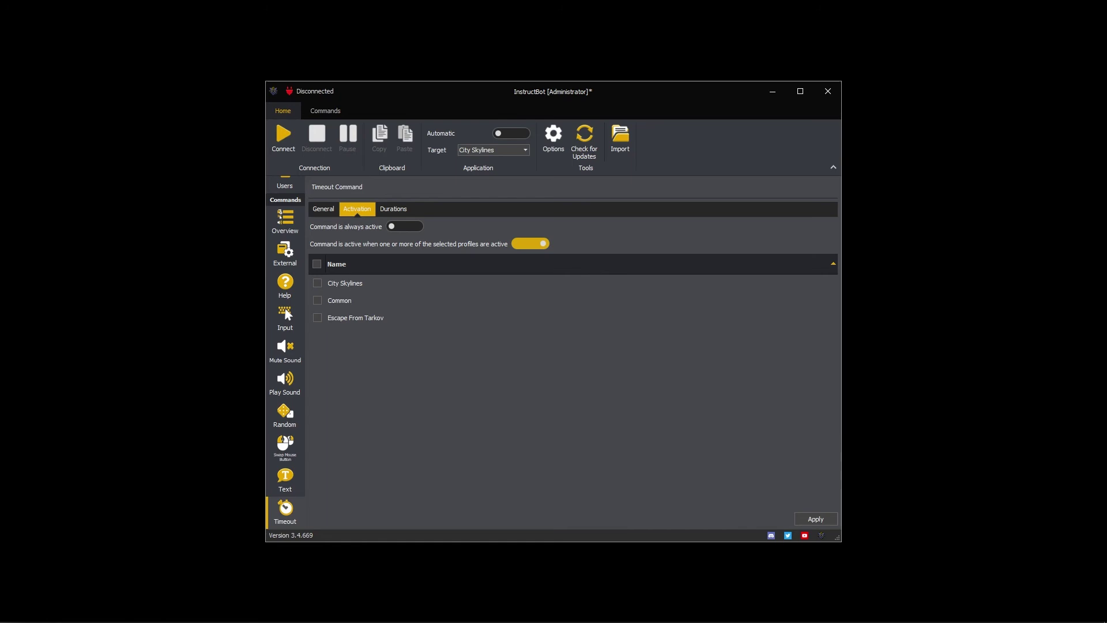
pyautogui.click(406, 226)
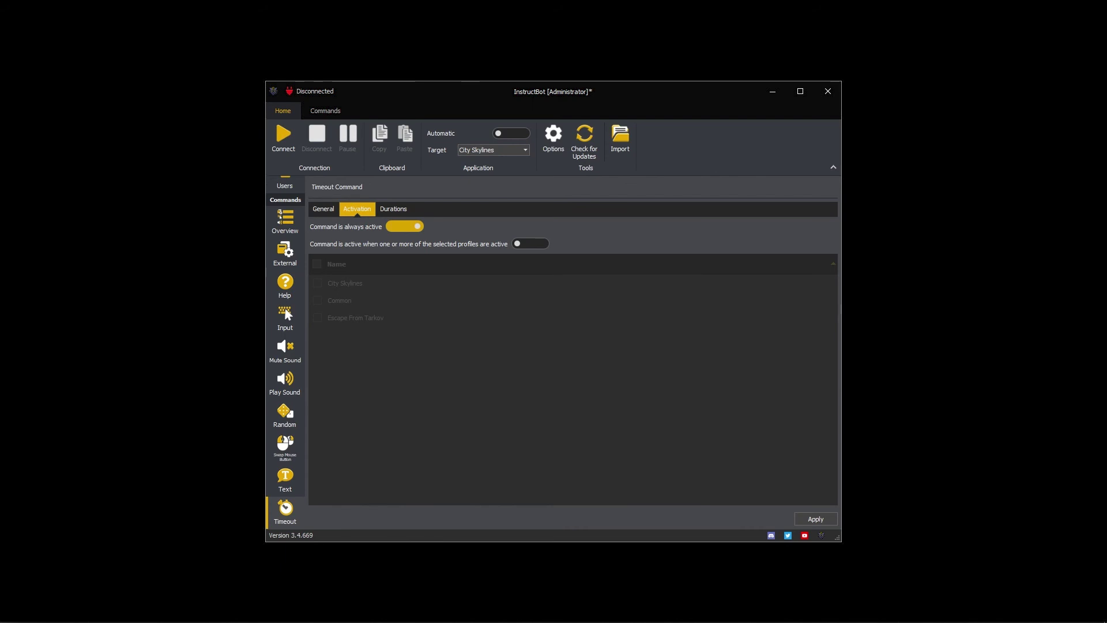
pyautogui.click(393, 208)
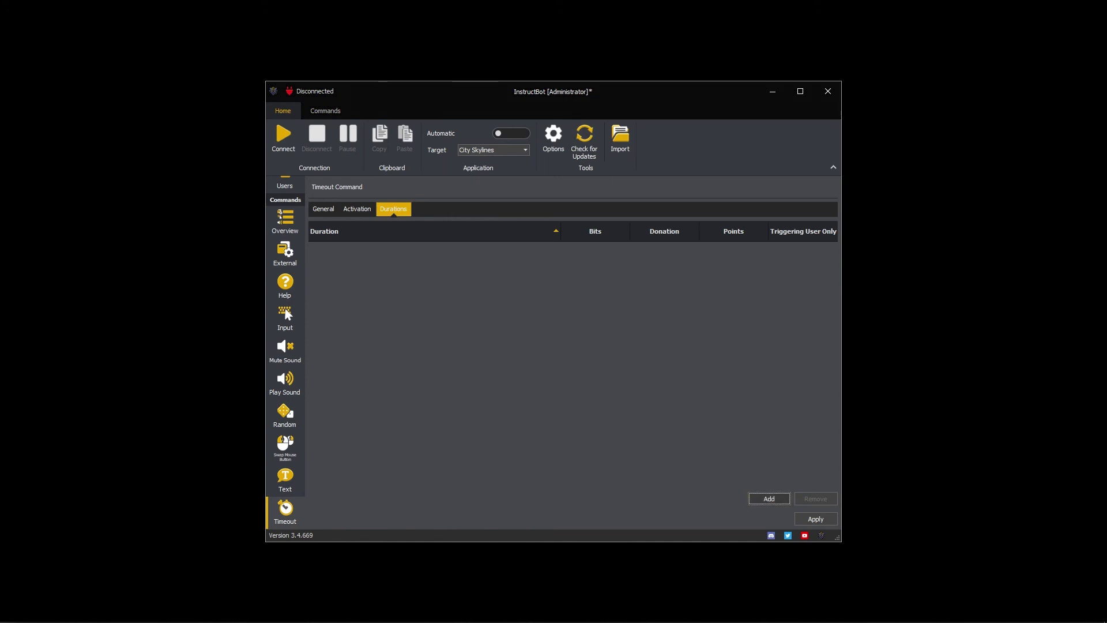
# Step: Add a 60-second duration entry costing 100 bits or a £1.00 donation
pyautogui.click(769, 498)
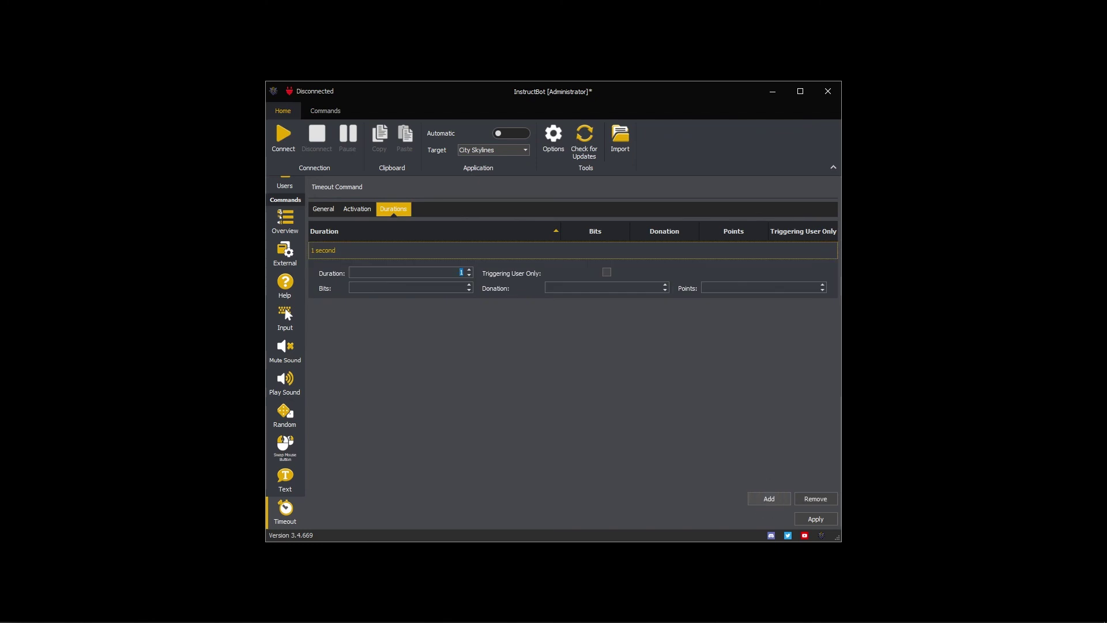
pyautogui.doubleClick(448, 271)
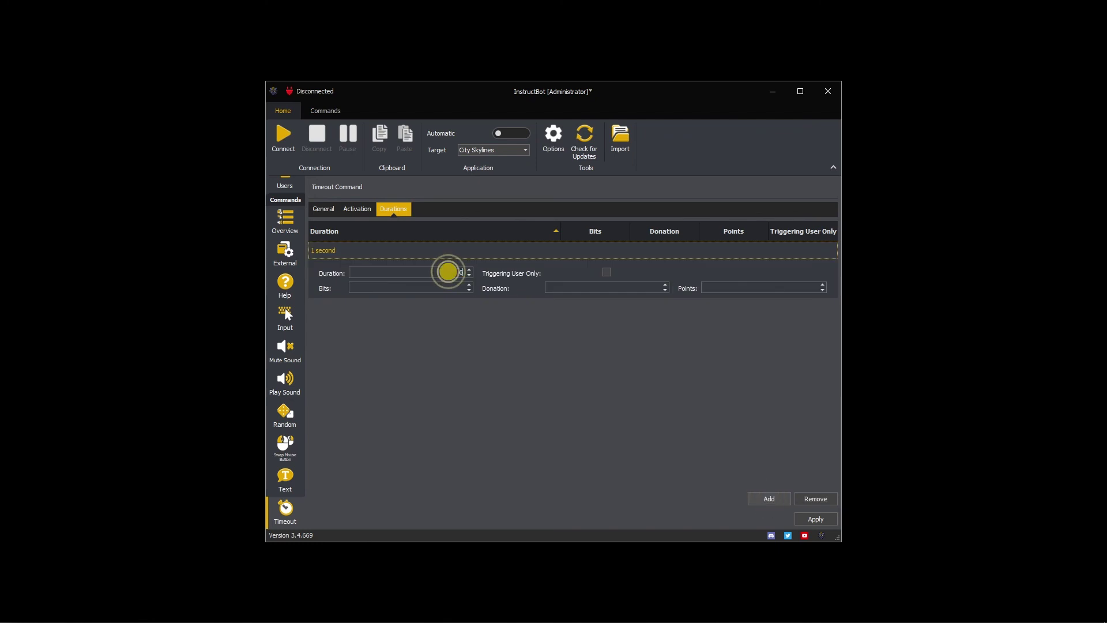
pyautogui.write('60')
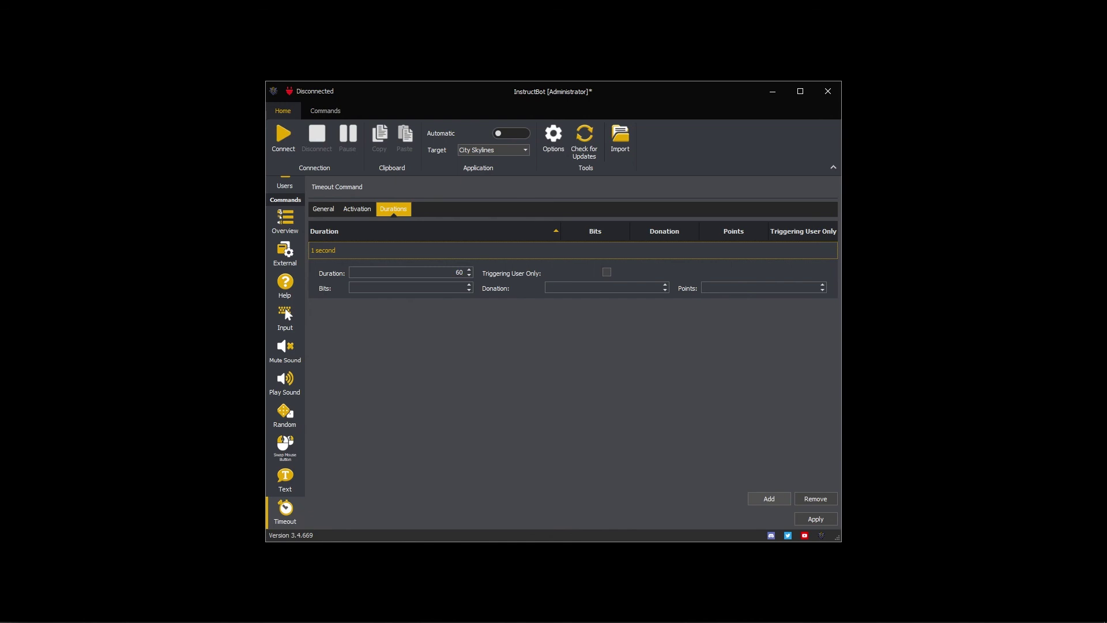
pyautogui.press('Tab')
pyautogui.click(606, 272)
pyautogui.click(409, 287)
pyautogui.write('100')
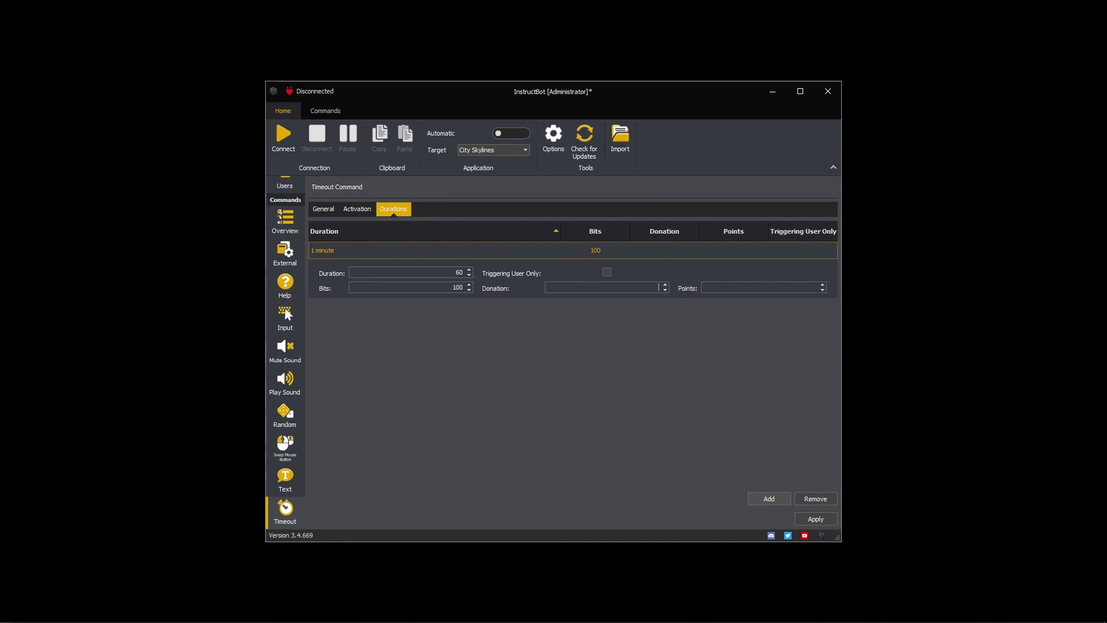
pyautogui.click(443, 287)
pyautogui.write('100')
pyautogui.click(753, 287)
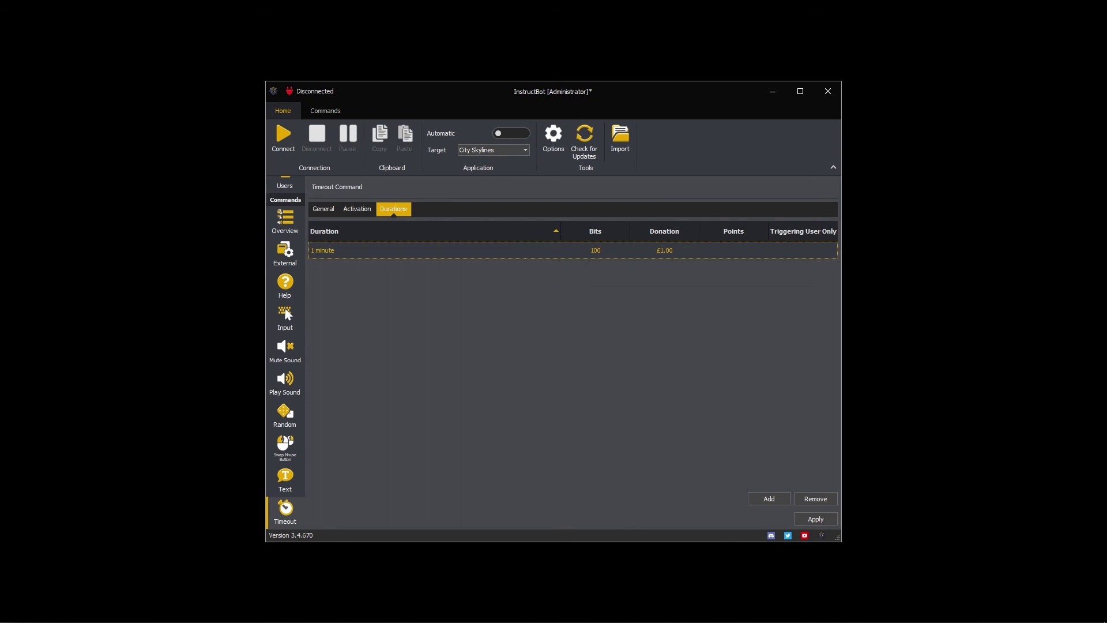
# Step: Apply the Timeout Command's changes to save them
pyautogui.click(816, 518)
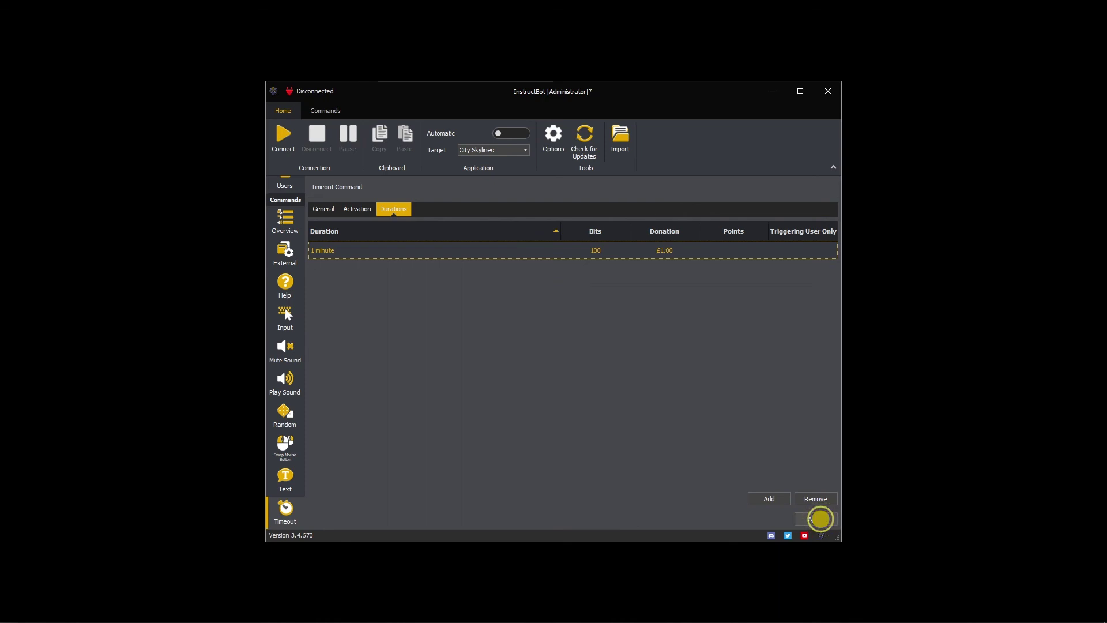